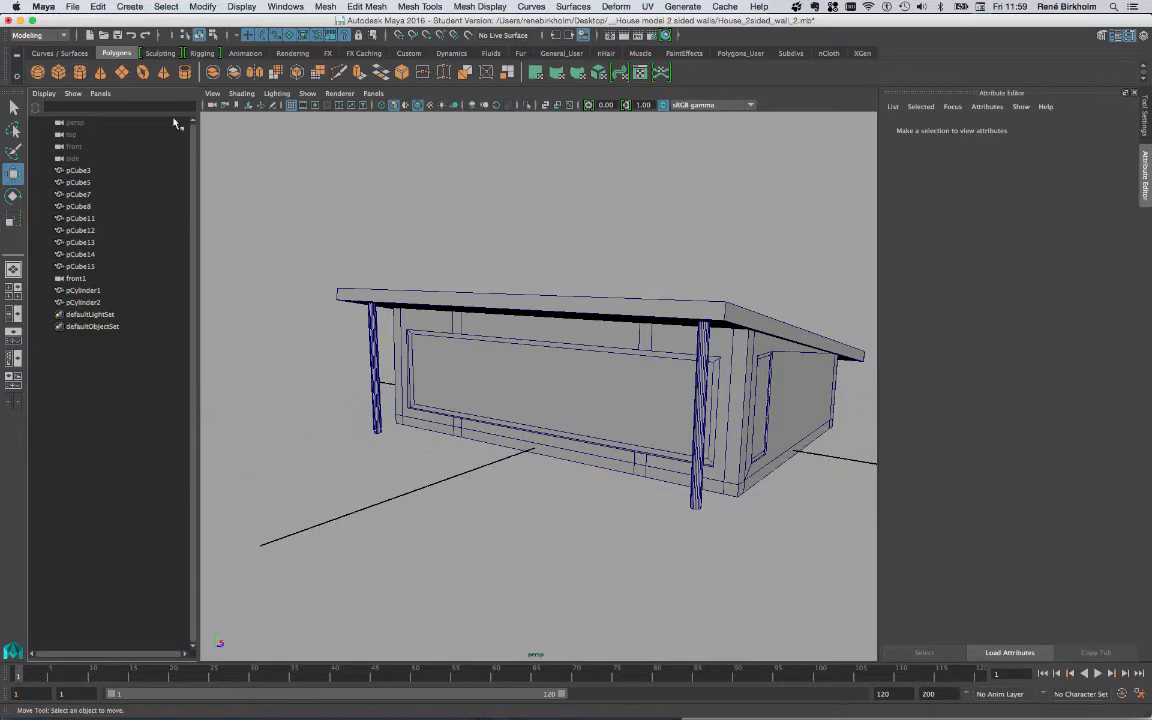
- Rename pCube3, the large front window's frame, as window_big
click(81, 172)
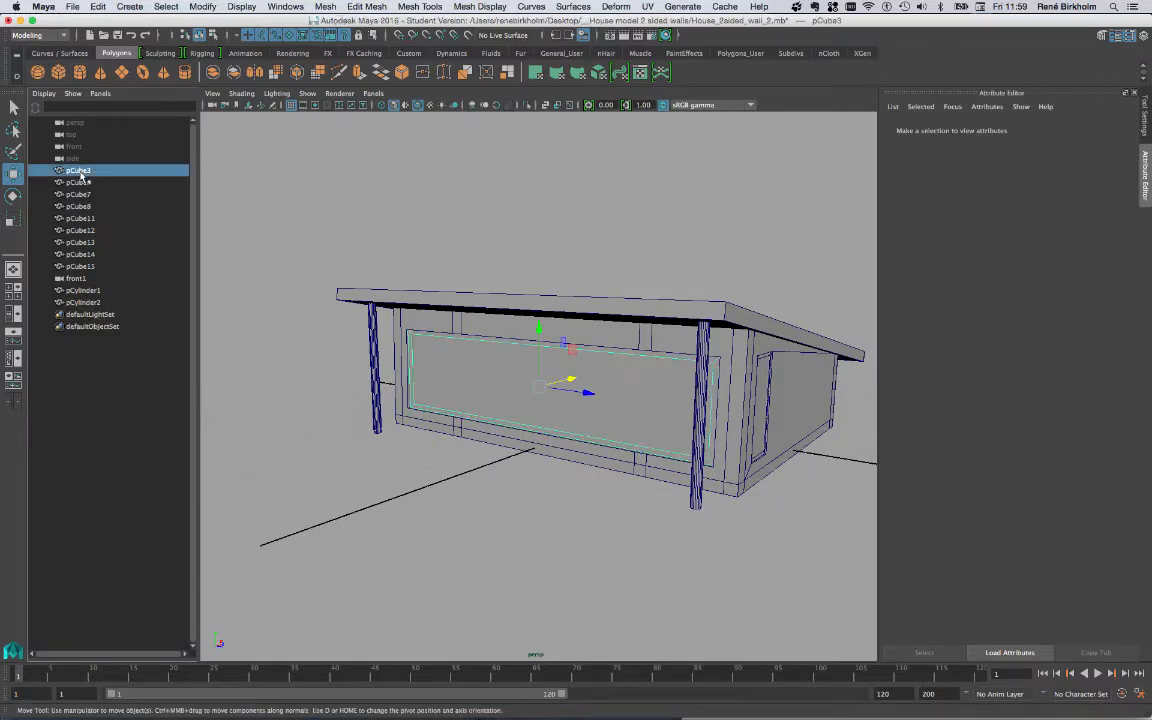
click(81, 179)
click(81, 171)
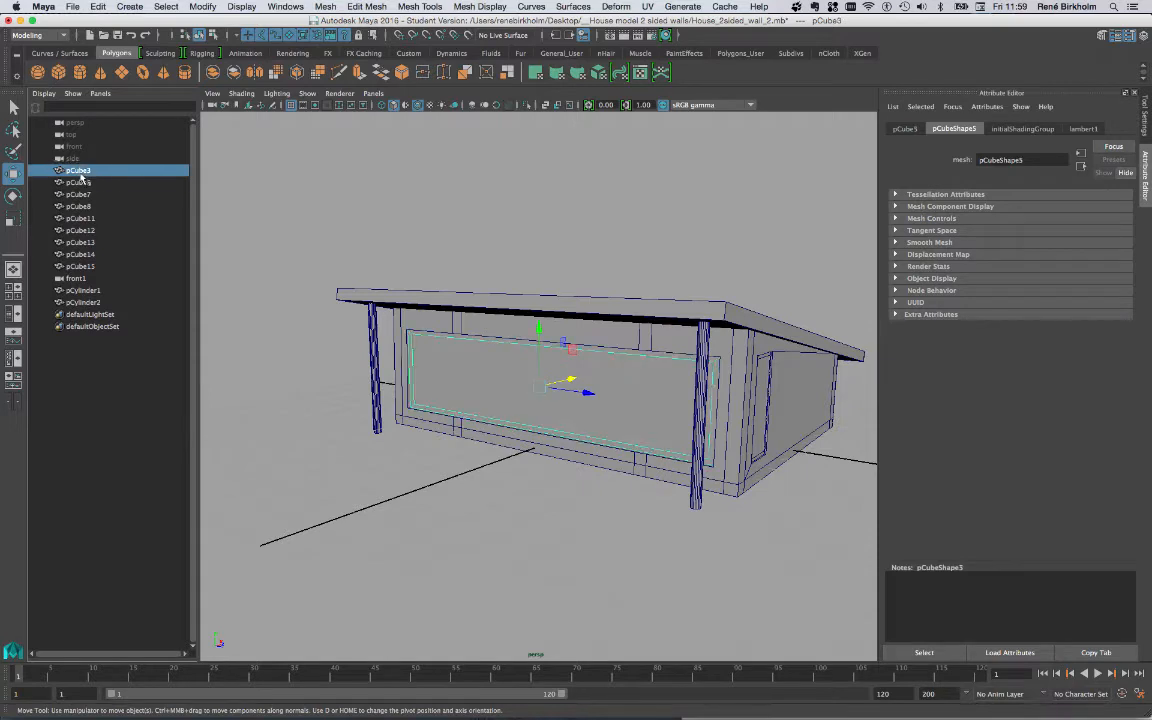
click(81, 181)
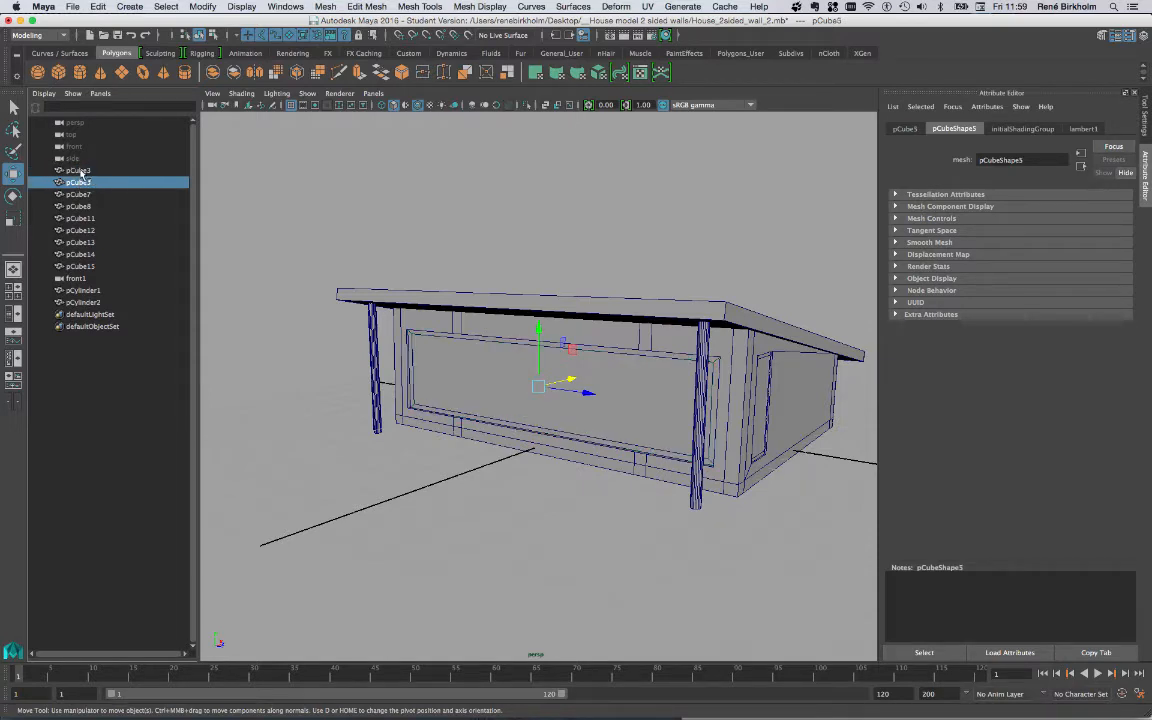
click(80, 170)
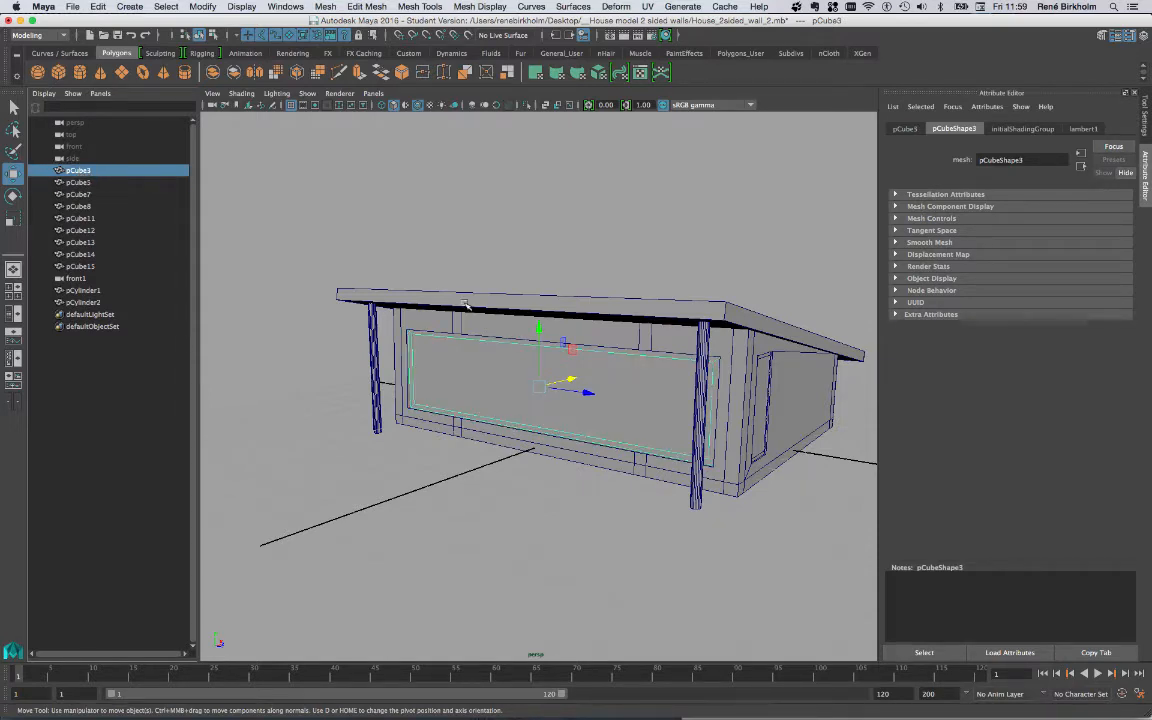
double_click(80, 172)
text(window)
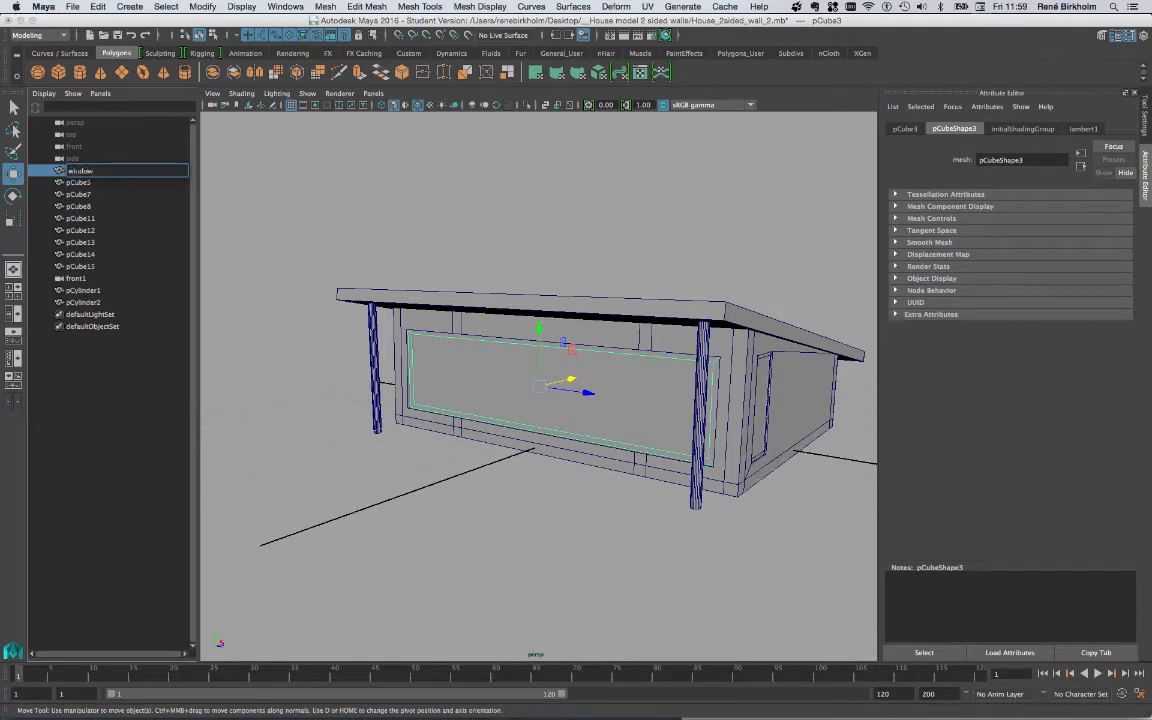
text(_big)
- Identify pCube5 by a temporary move, undo it, and rename the large front pane as Window_big_glass
click(78, 183)
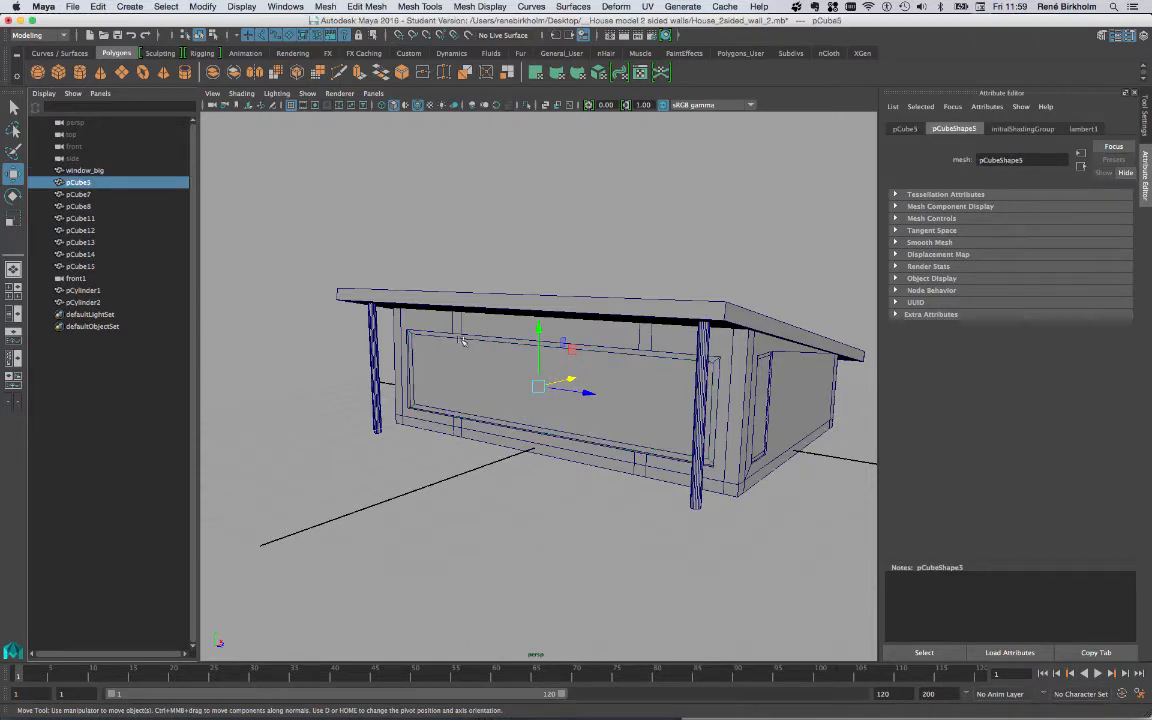
drag(568, 380, 478, 404)
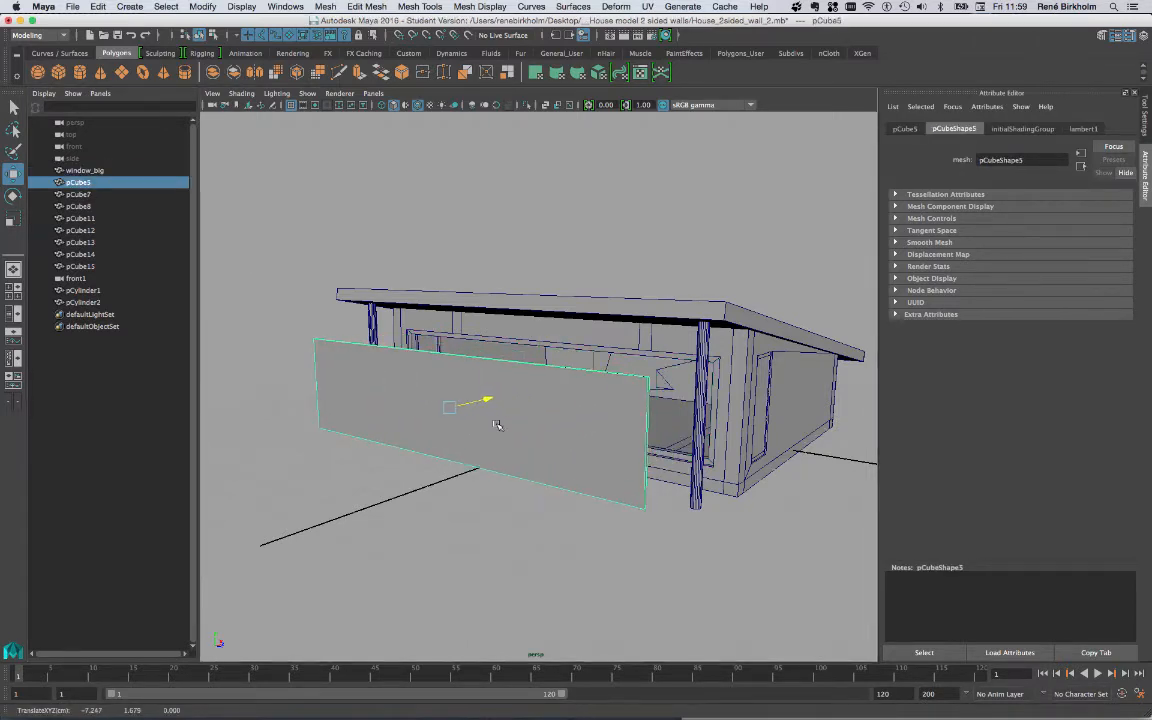
key(ctrl+z)
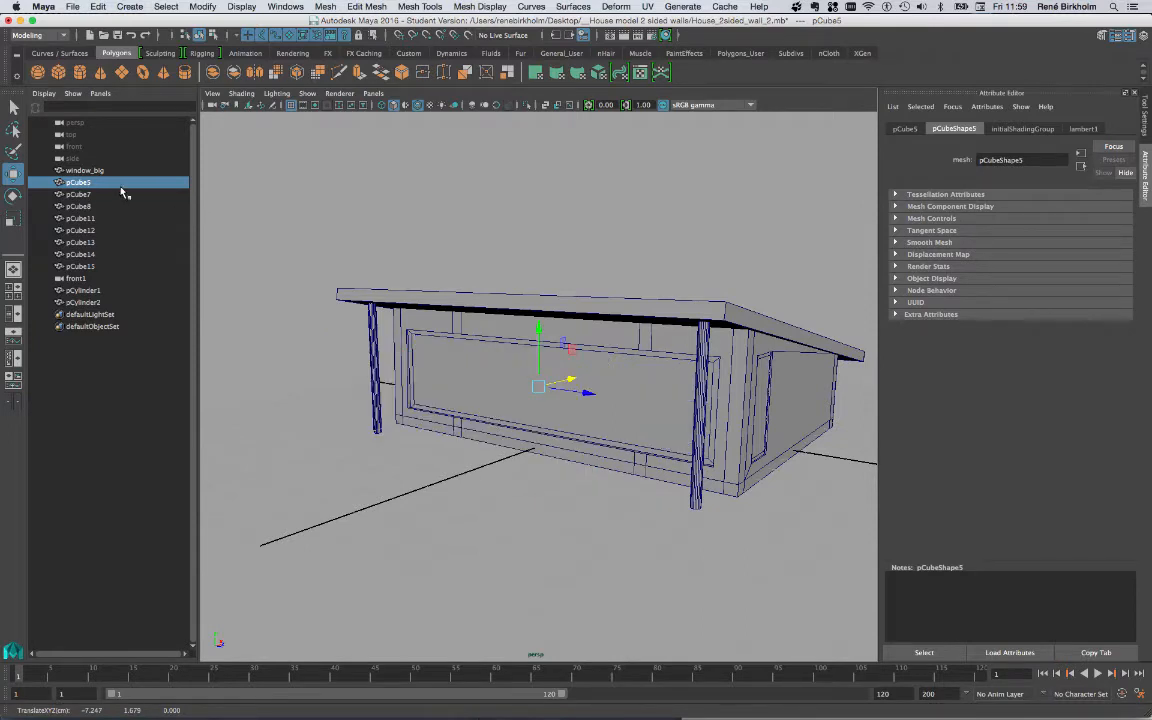
double_click(83, 184)
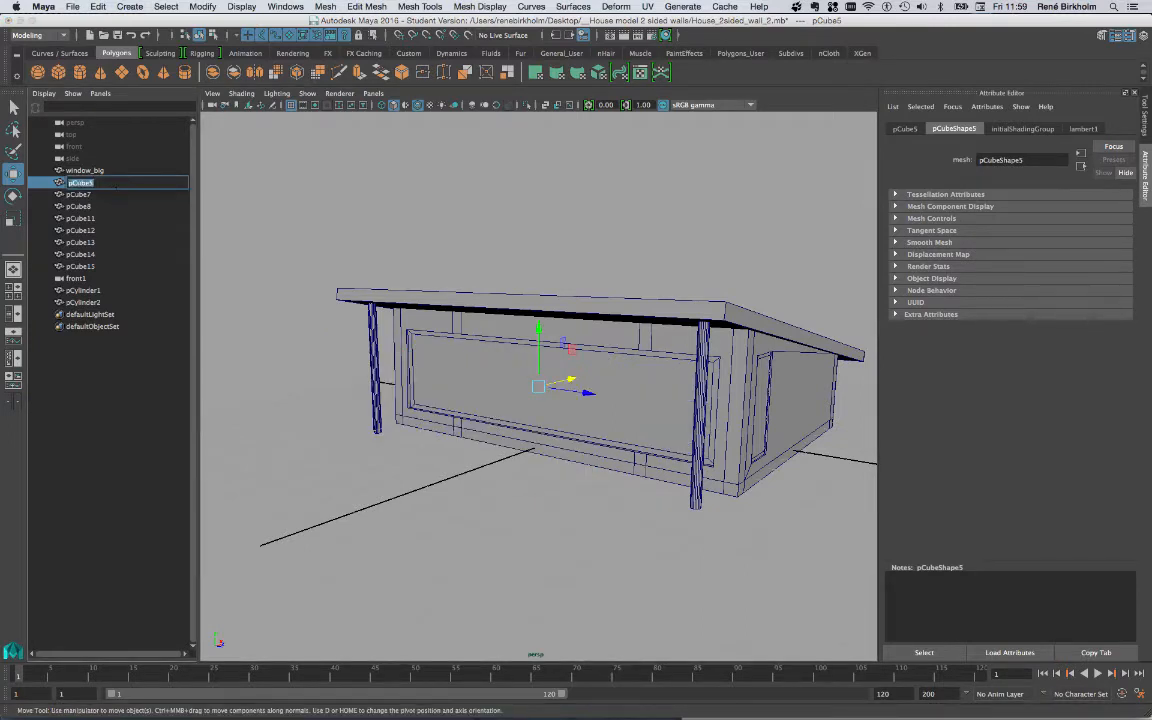
text(window_big_glass)
- Identify pCube7 by a temporary move, undo it, and rename the right-hand window pane as Window_right_glass
click(80, 196)
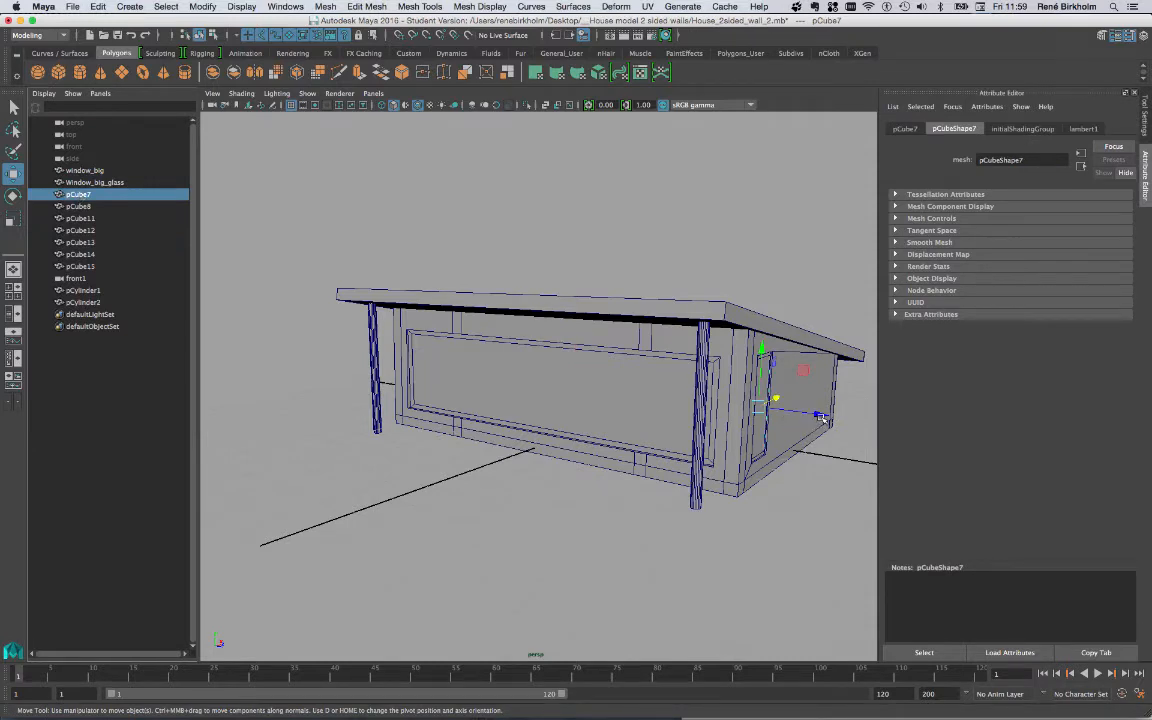
drag(821, 417, 843, 429)
key(super+z)
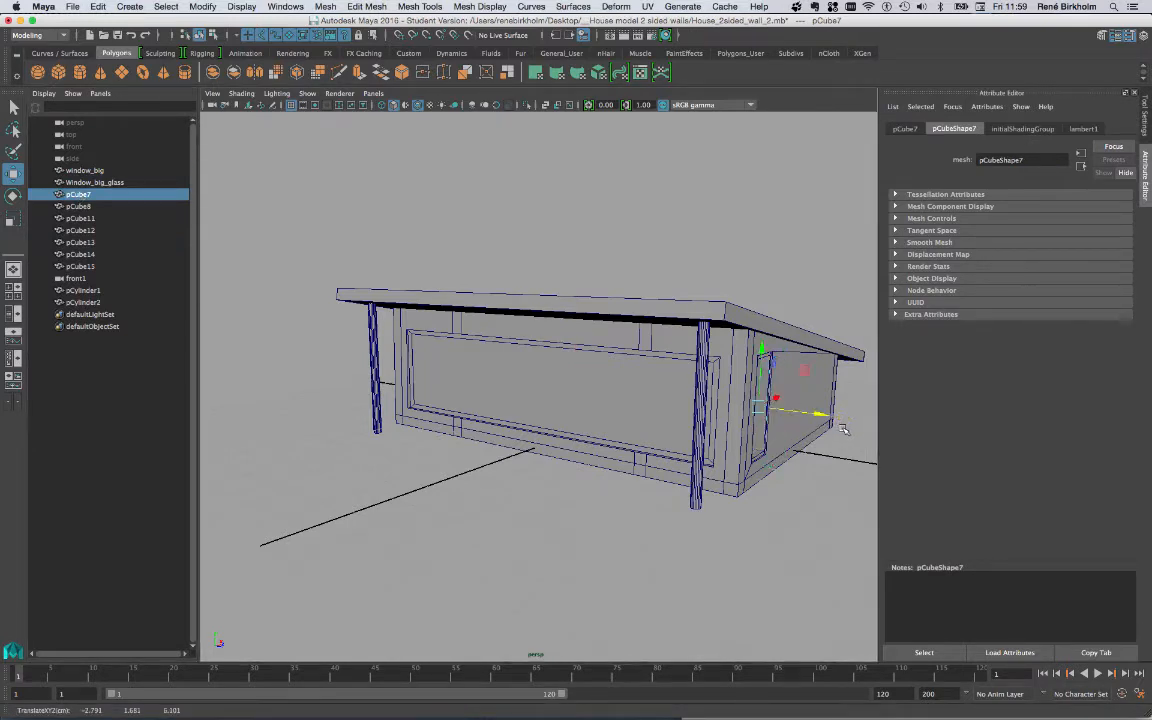
double_click(80, 194)
text(wi)
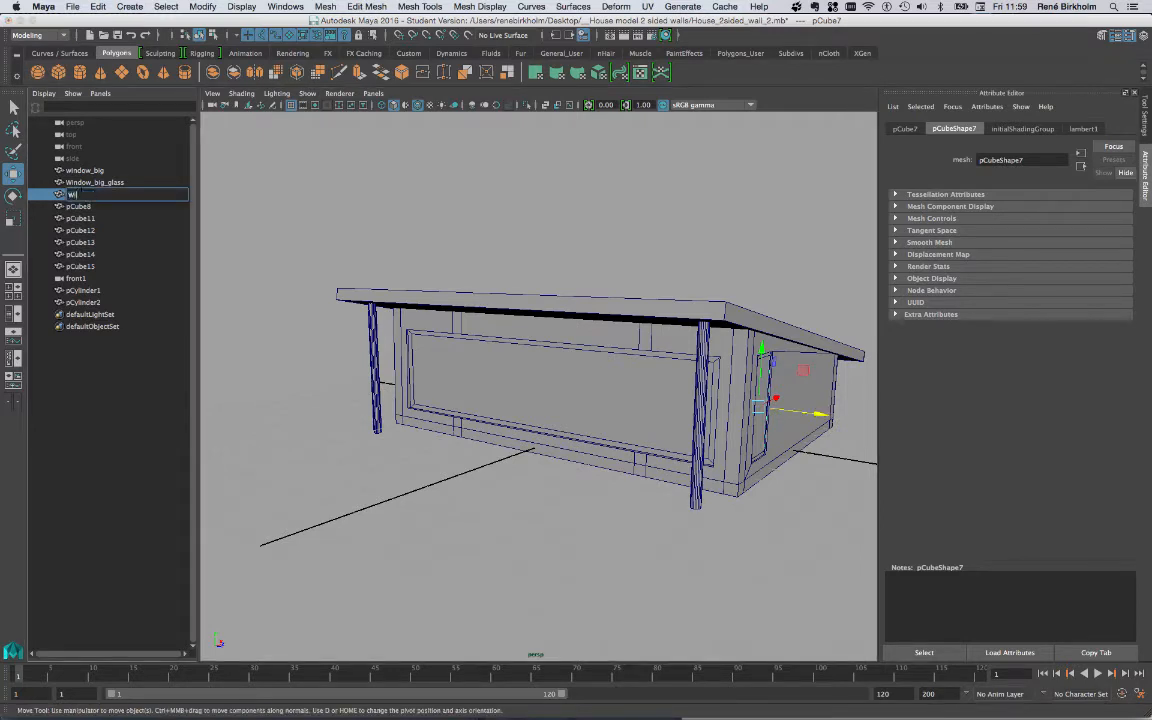
text(ndow_right_glass)
key(Return)
- Check which part pCube8 is and rename this right-hand window frame as Window_right_frame
click(76, 206)
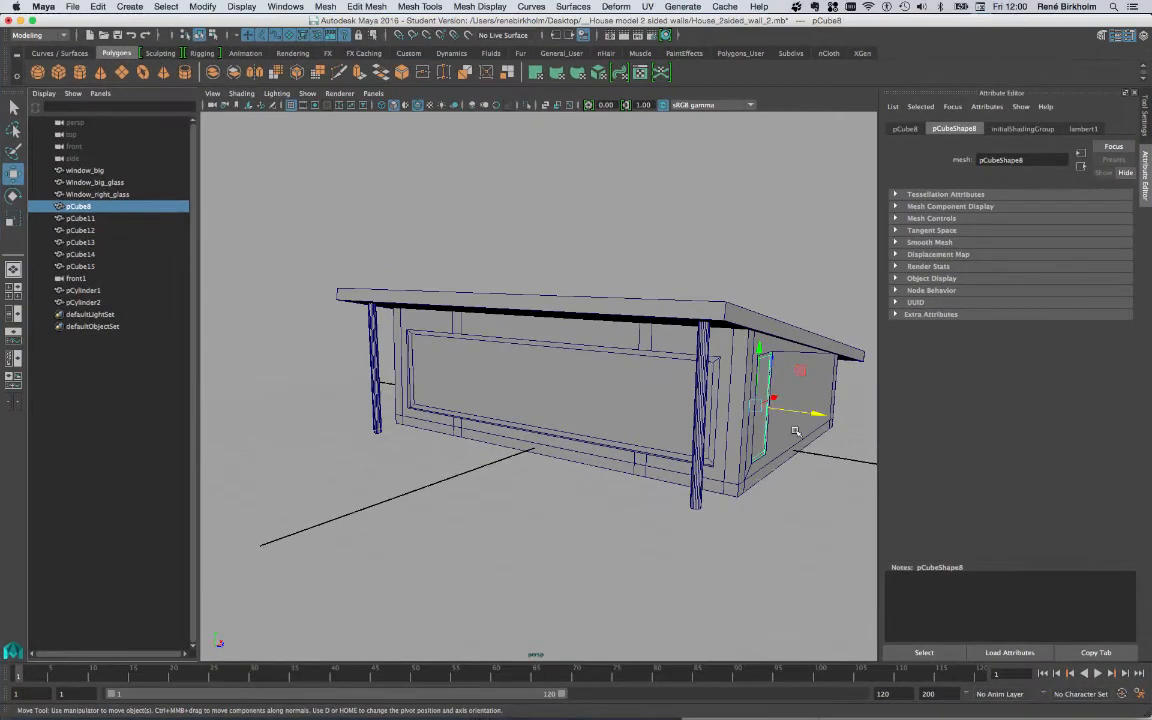
mouse_move(826, 418)
mouse_down()
mouse_move(862, 428)
mouse_move(821, 432)
mouse_up()
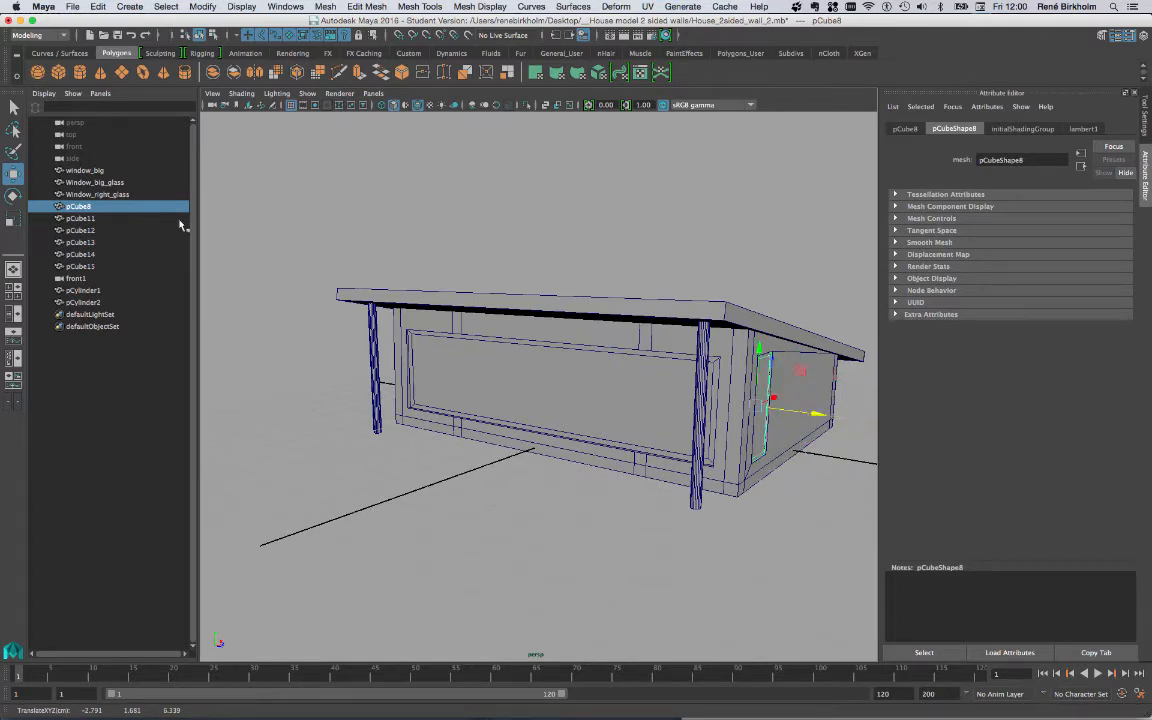
double_click(80, 206)
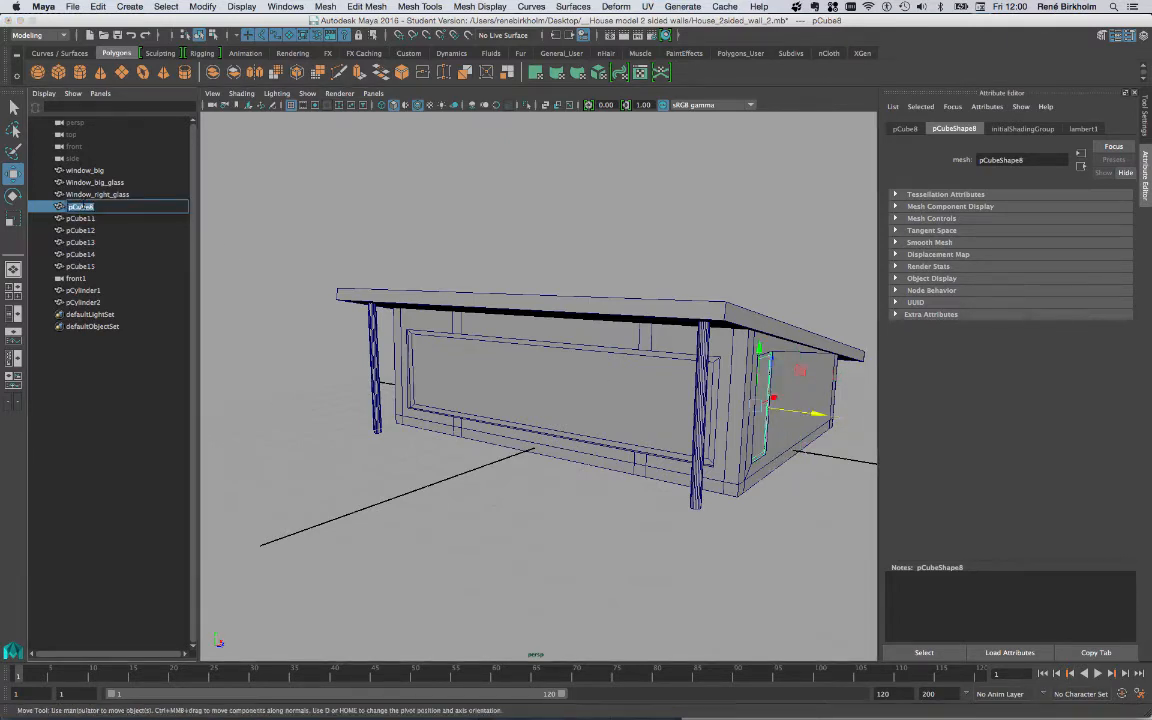
text(Window_right_frame)
- Identify pCube11 by temporarily moving it out of the house, and rename it as door
click(80, 218)
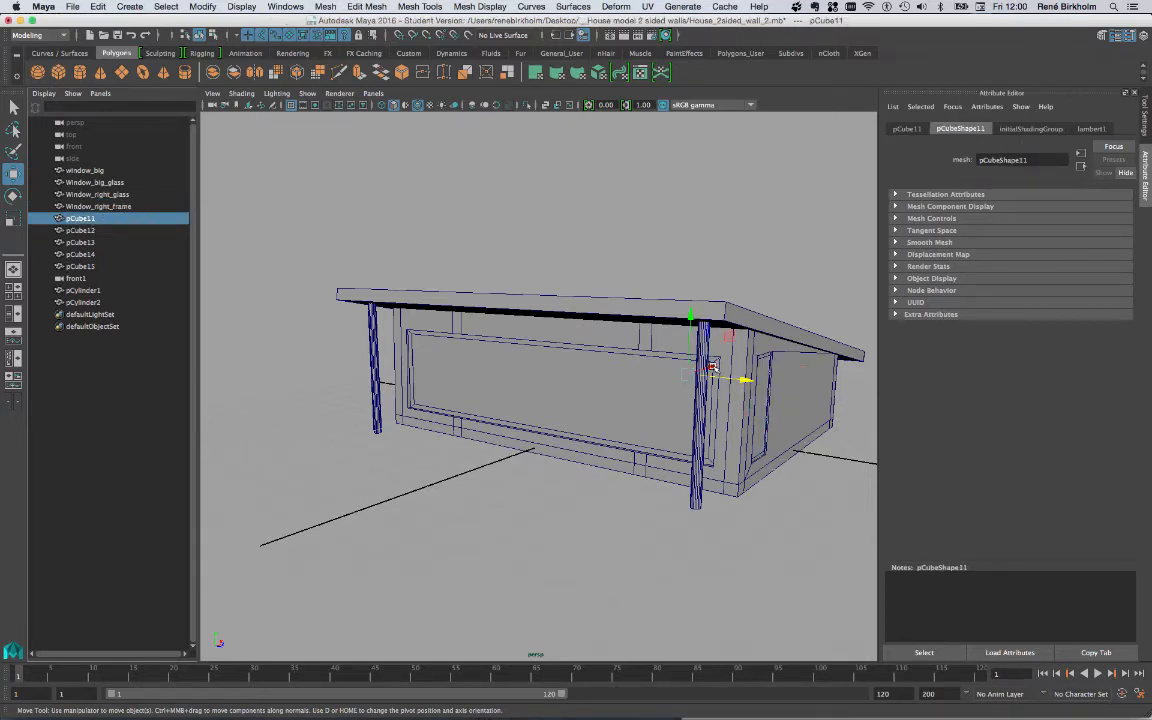
drag(712, 367, 516, 504)
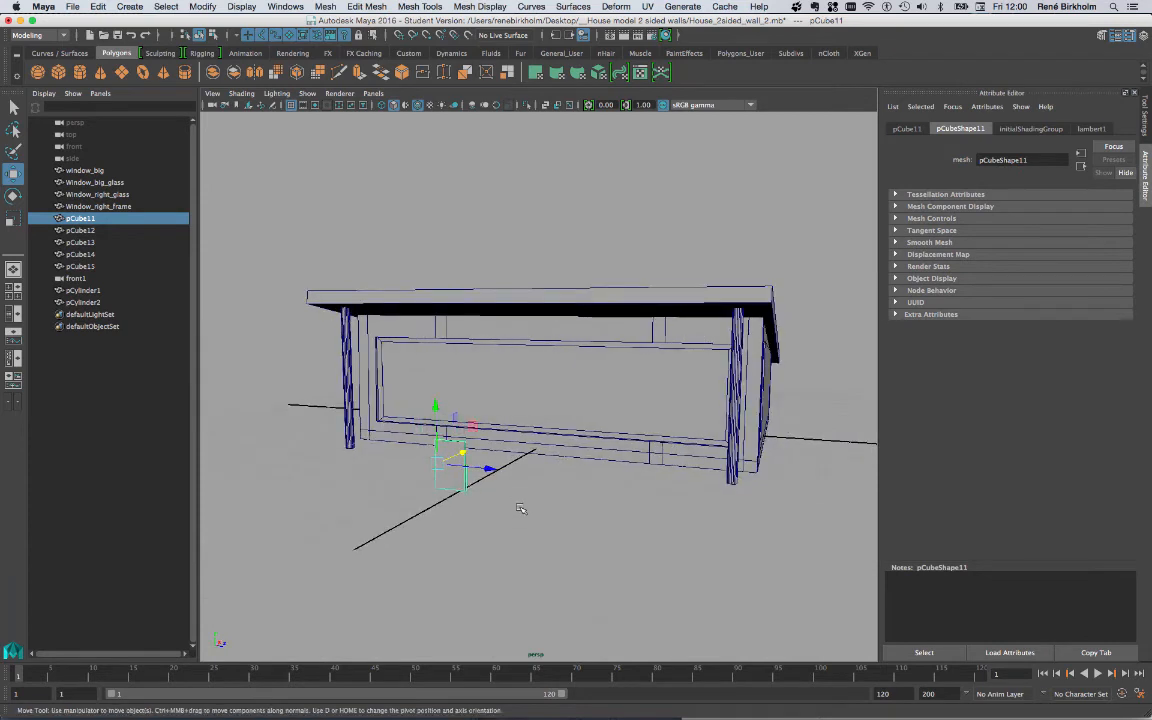
double_click(80, 218)
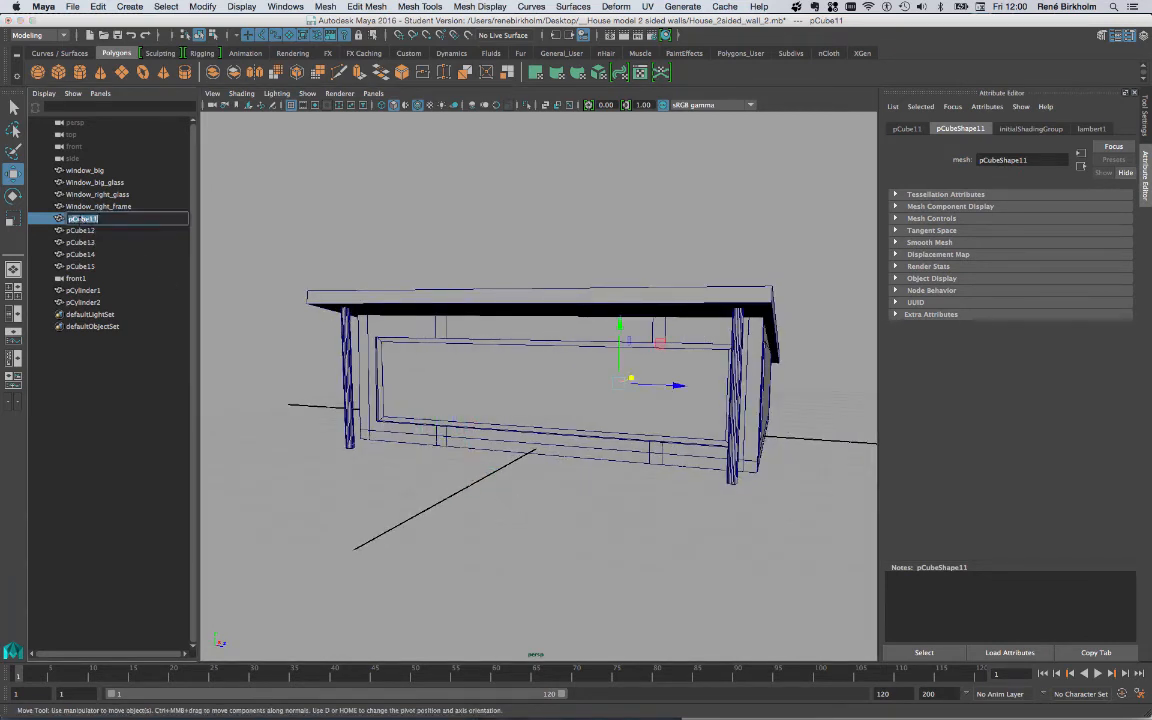
text(door)
- Rename pCube12, the house's wall structure, as wall
click(92, 231)
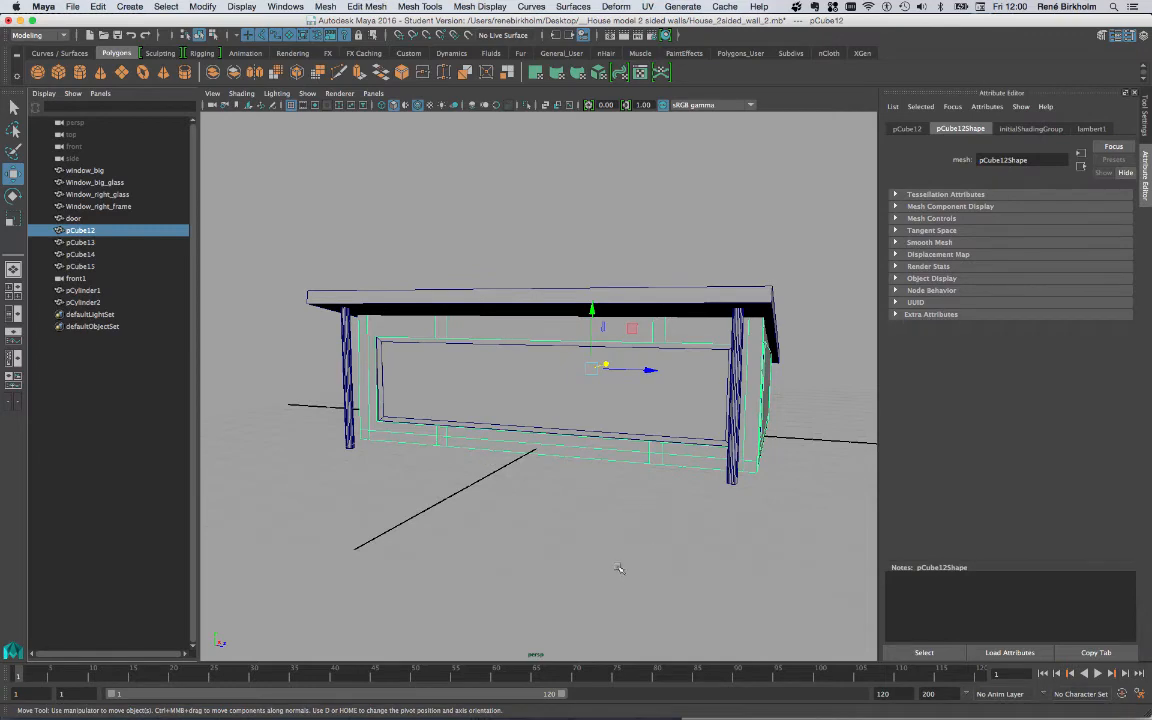
mouse_move(571, 514)
alt+mouse_down()
mouse_move(496, 514)
mouse_move(564, 515)
alt+mouse_up()
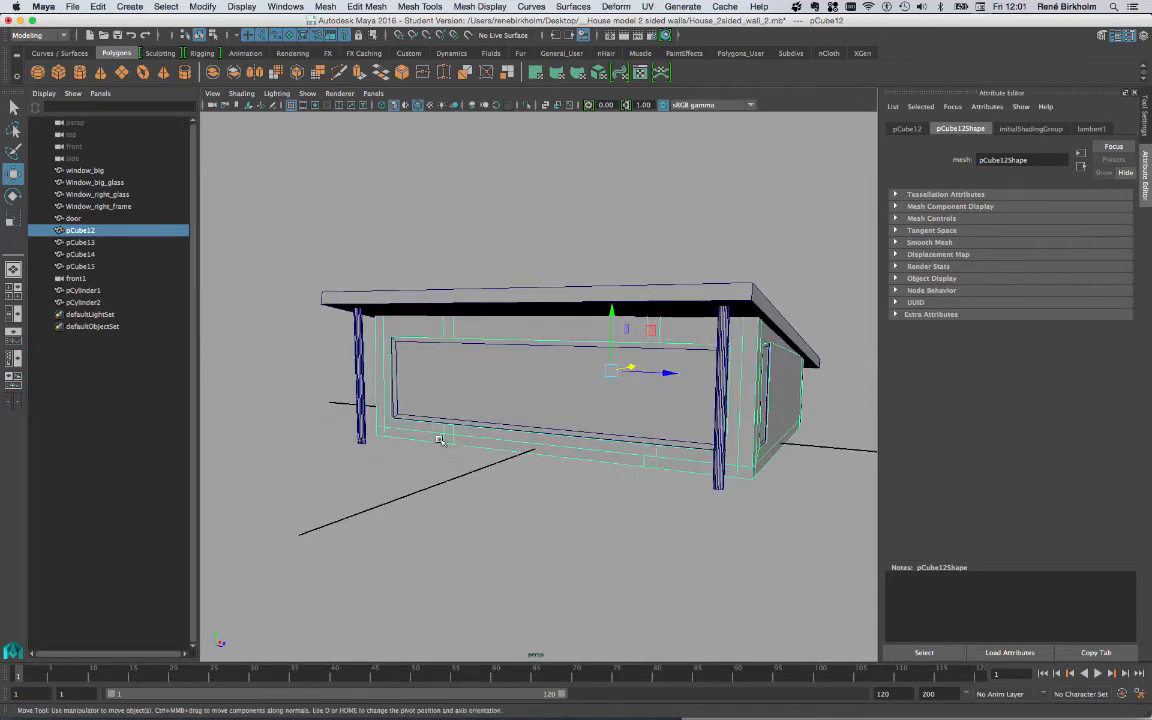
double_click(84, 231)
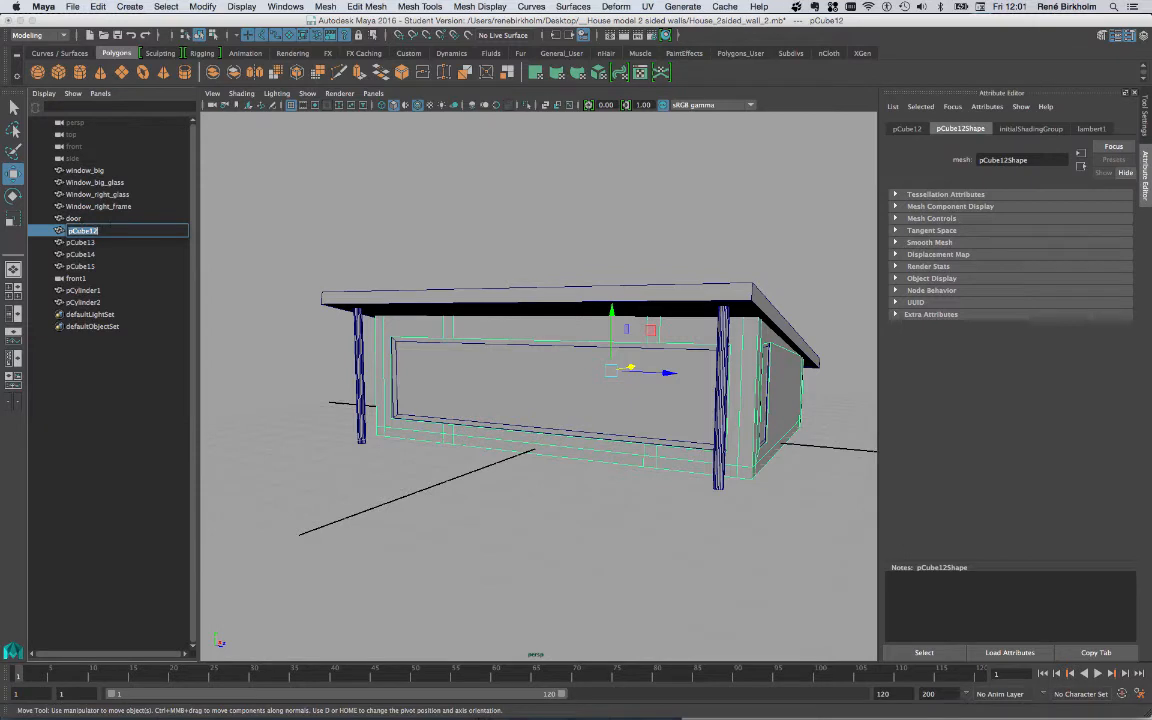
text(wall)
- Rename pCube13, the glass pane of the window on the house's left side, as window_left_glass
click(76, 243)
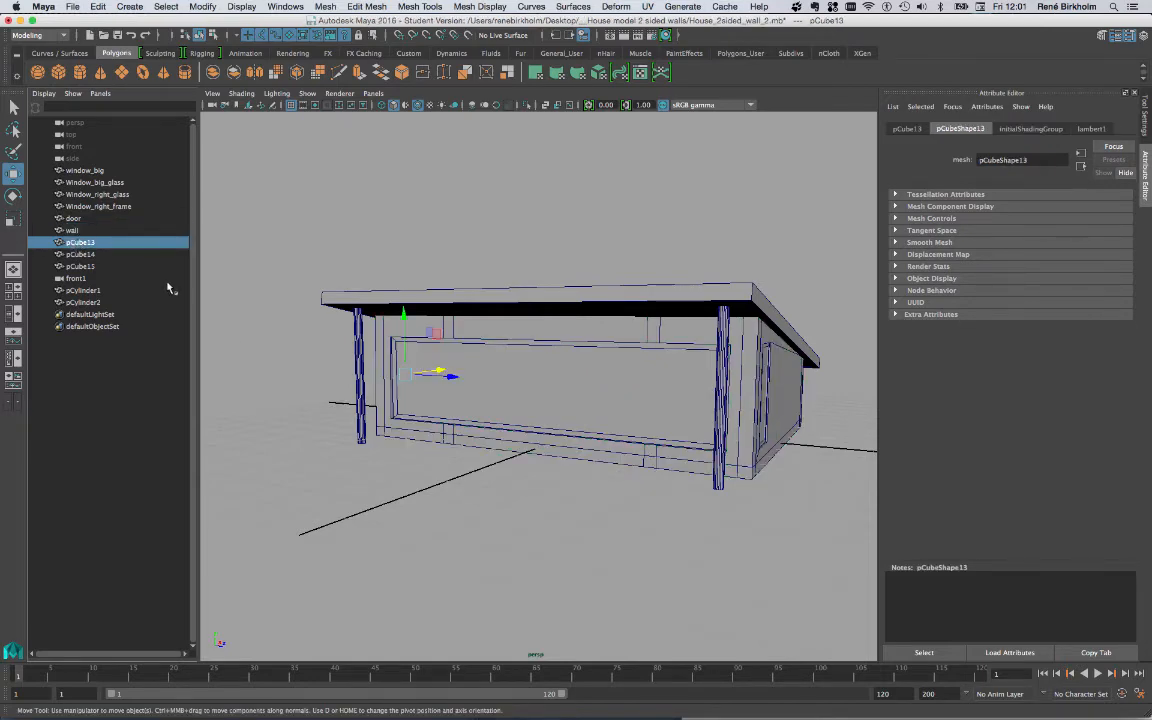
alt+drag(247, 406, 389, 408)
double_click(82, 242)
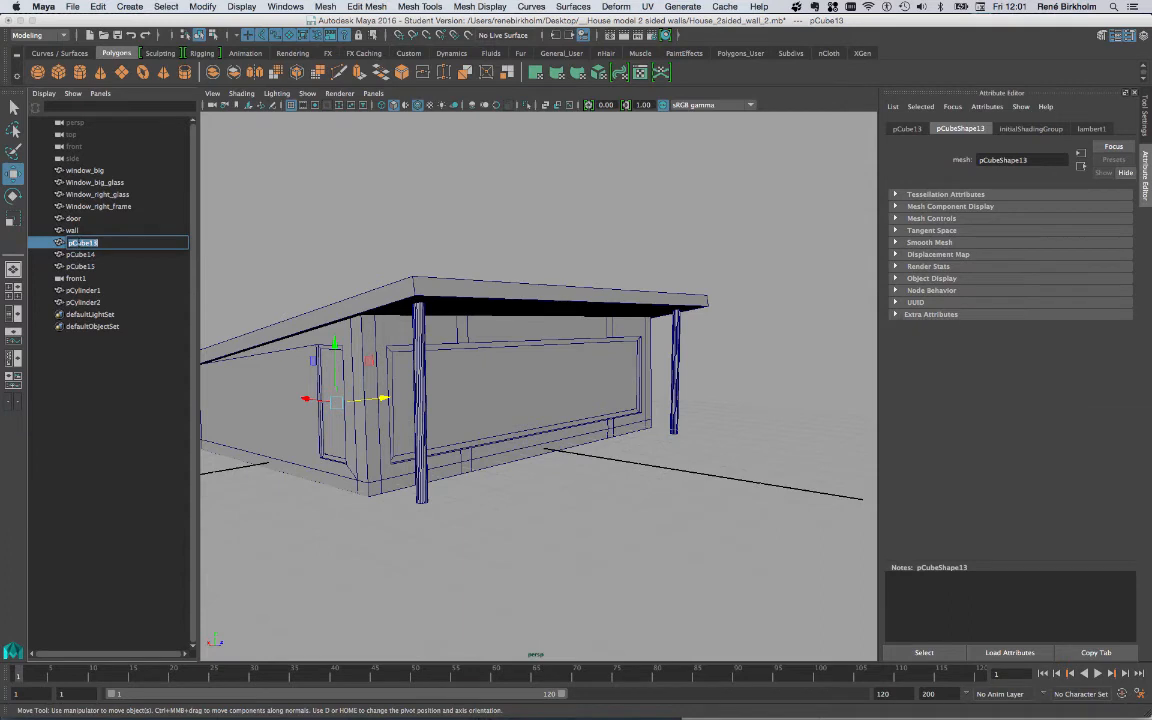
text(window_left_glass)
key(Return)
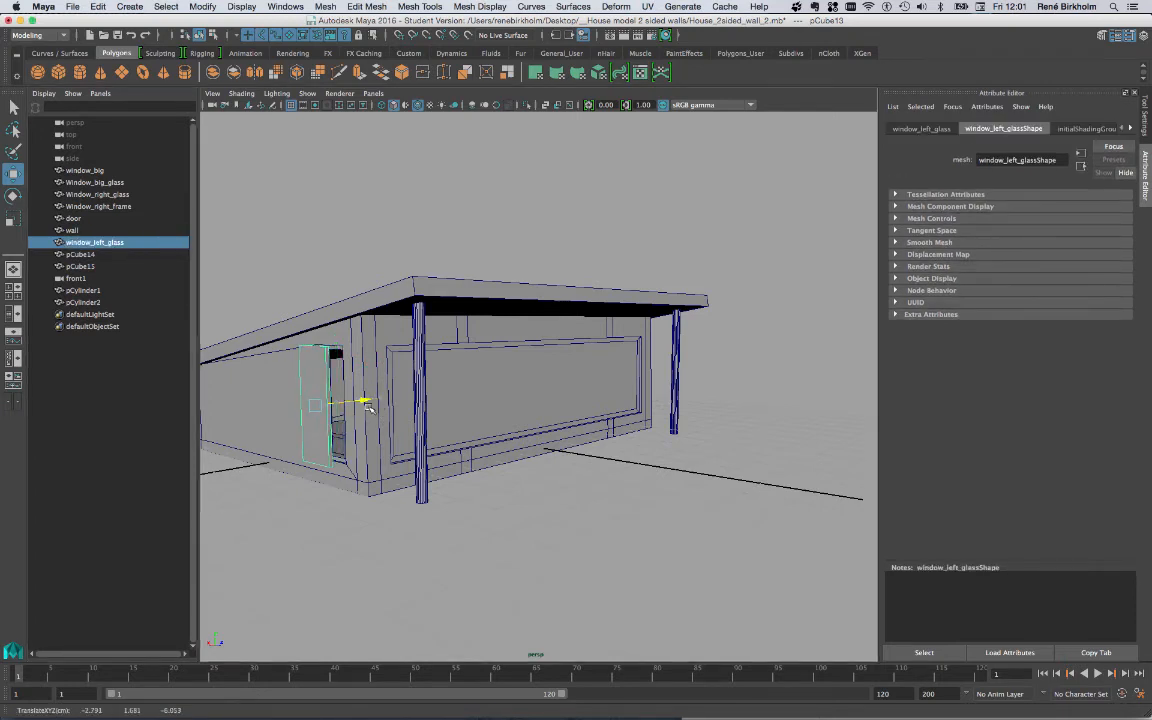
- Rename pCube14, the frame around the left side window, as window_left_frame
click(78, 255)
double_click(79, 257)
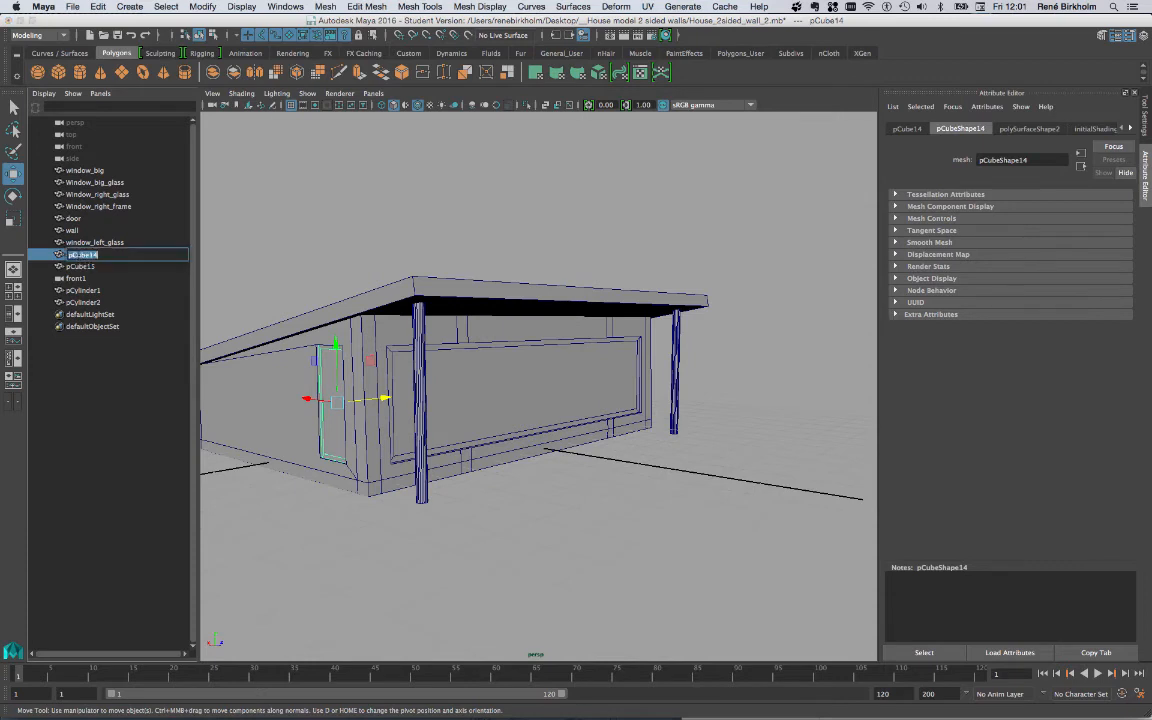
key(BackSpace)
text(window_left_frame)
- Rename pCube15, the sloping slab on top of the house, as roof
click(80, 266)
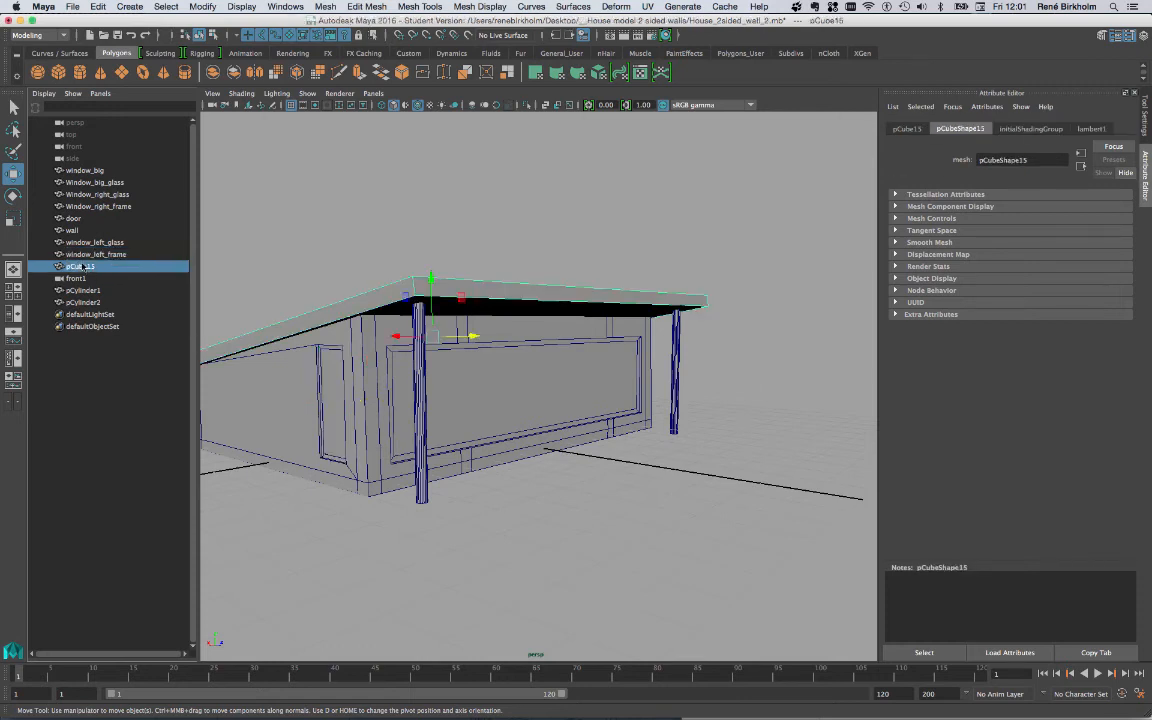
double_click(88, 266)
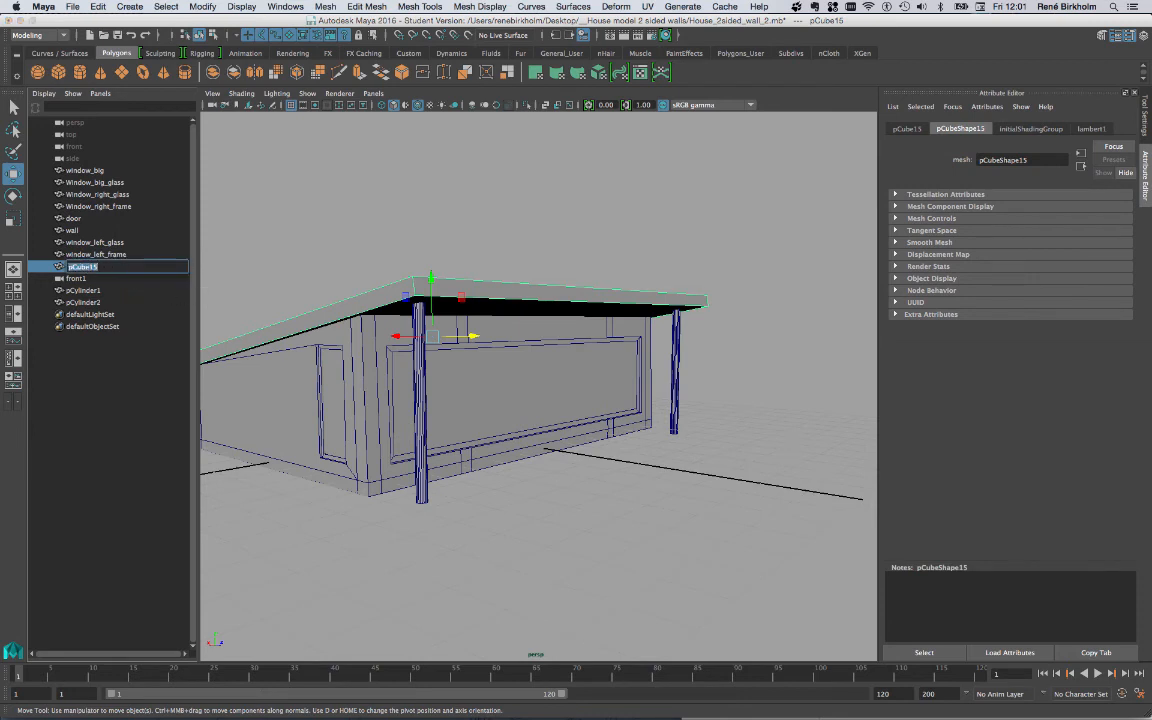
text(roof)
key(Return)
- Rename pCylinder1, the right front pillar under the roof, as pillar_right
click(86, 290)
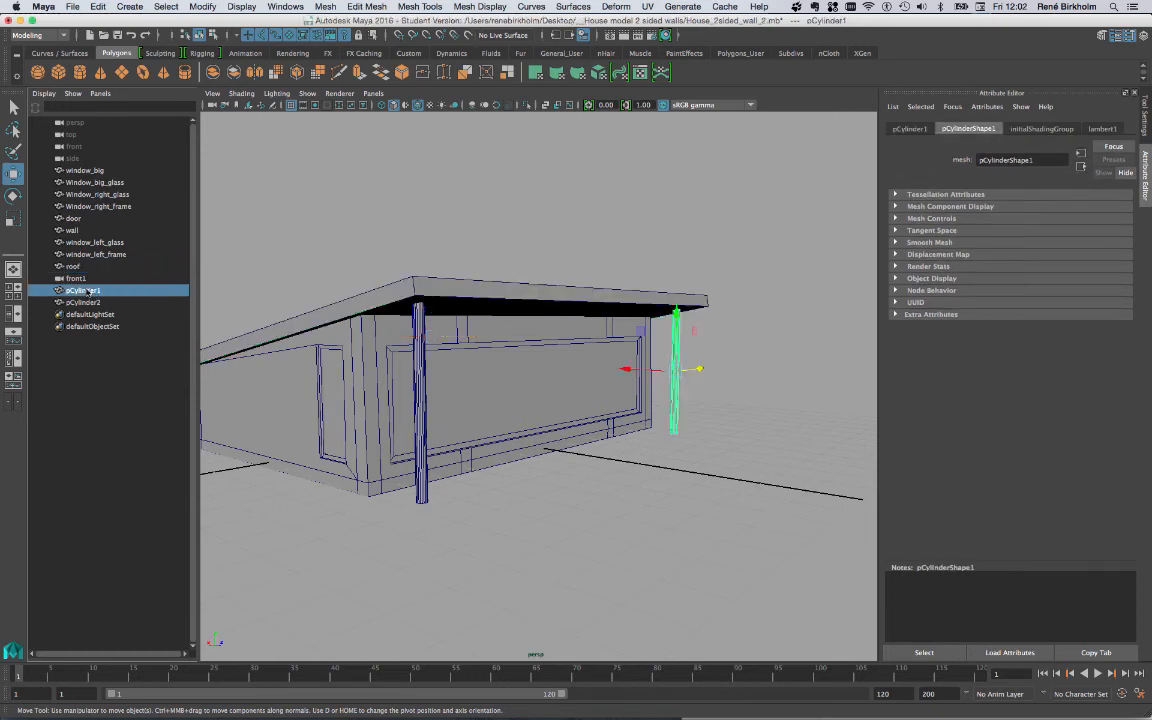
double_click(86, 290)
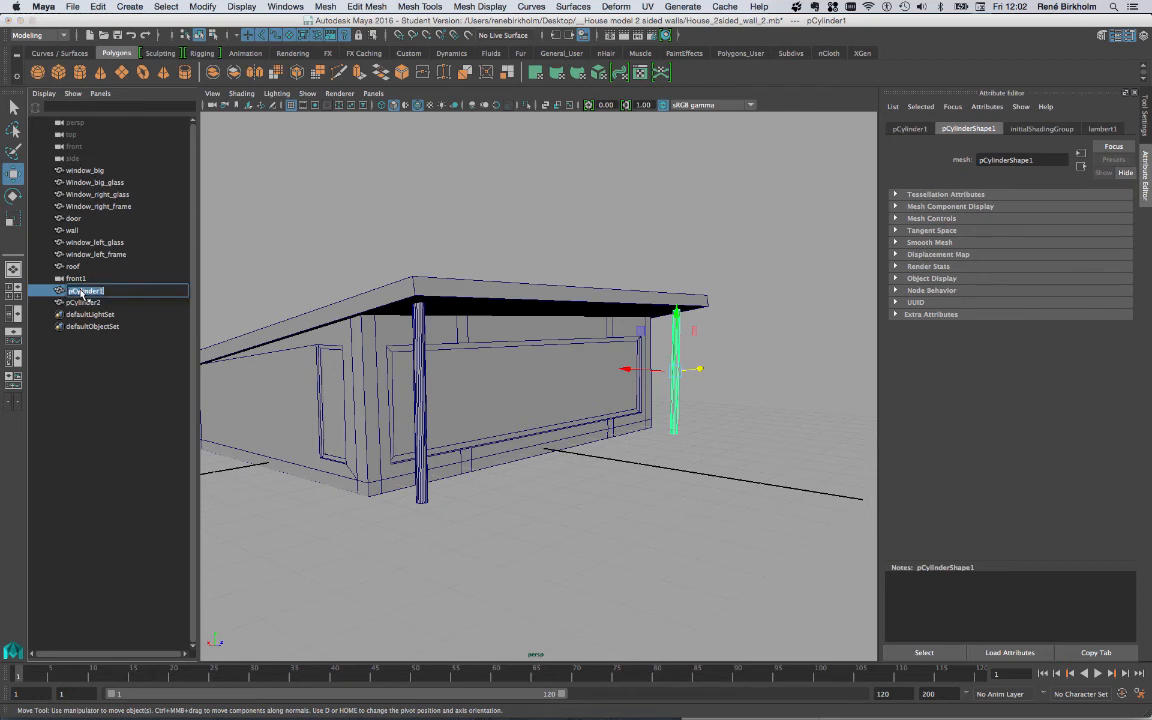
text(pillar_right)
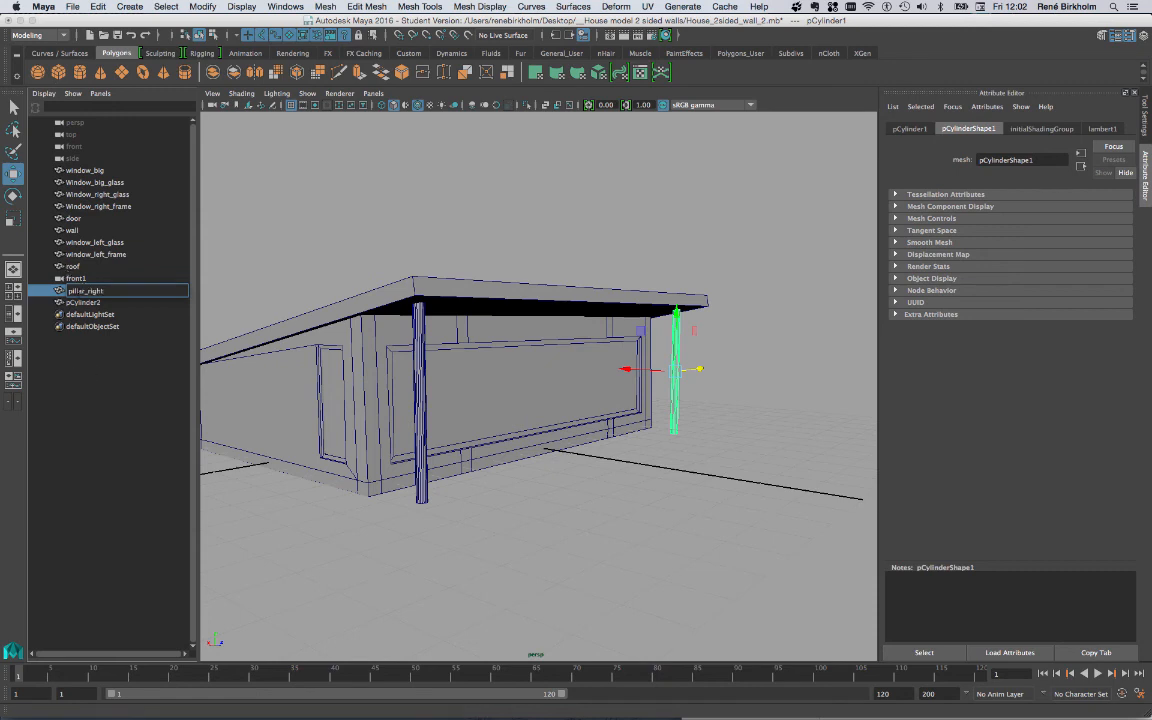
- Rename pCylinder2, the left front pillar under the roof, as pillar_left
click(78, 304)
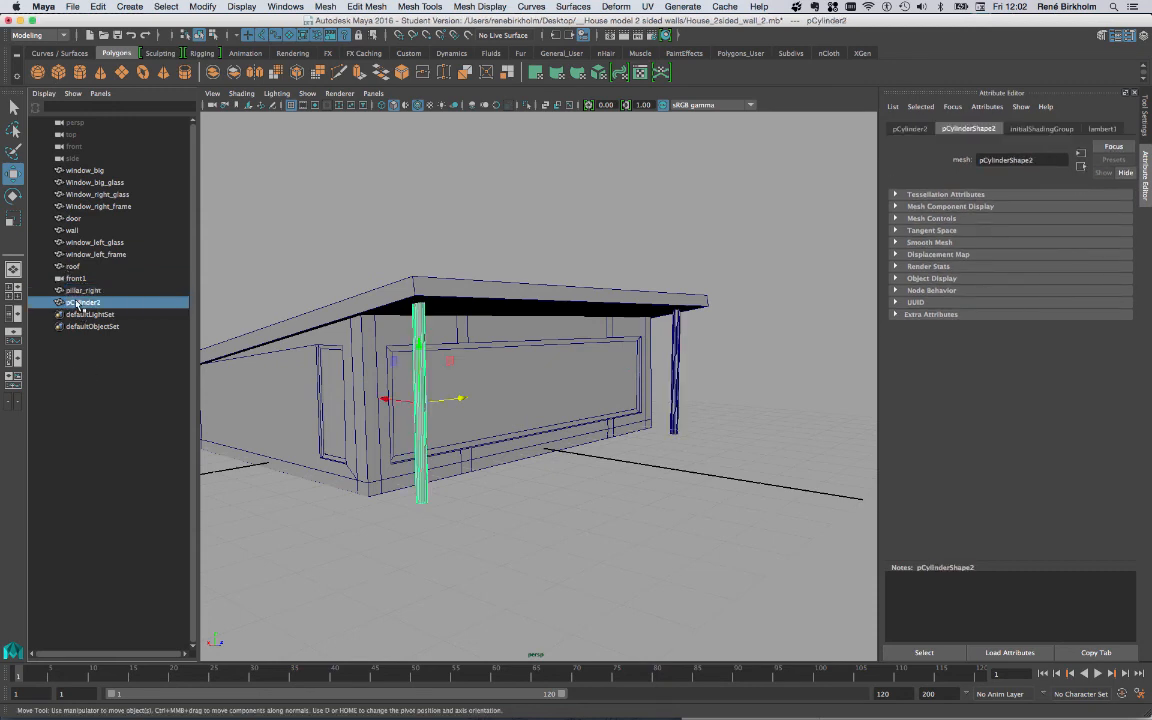
double_click(78, 304)
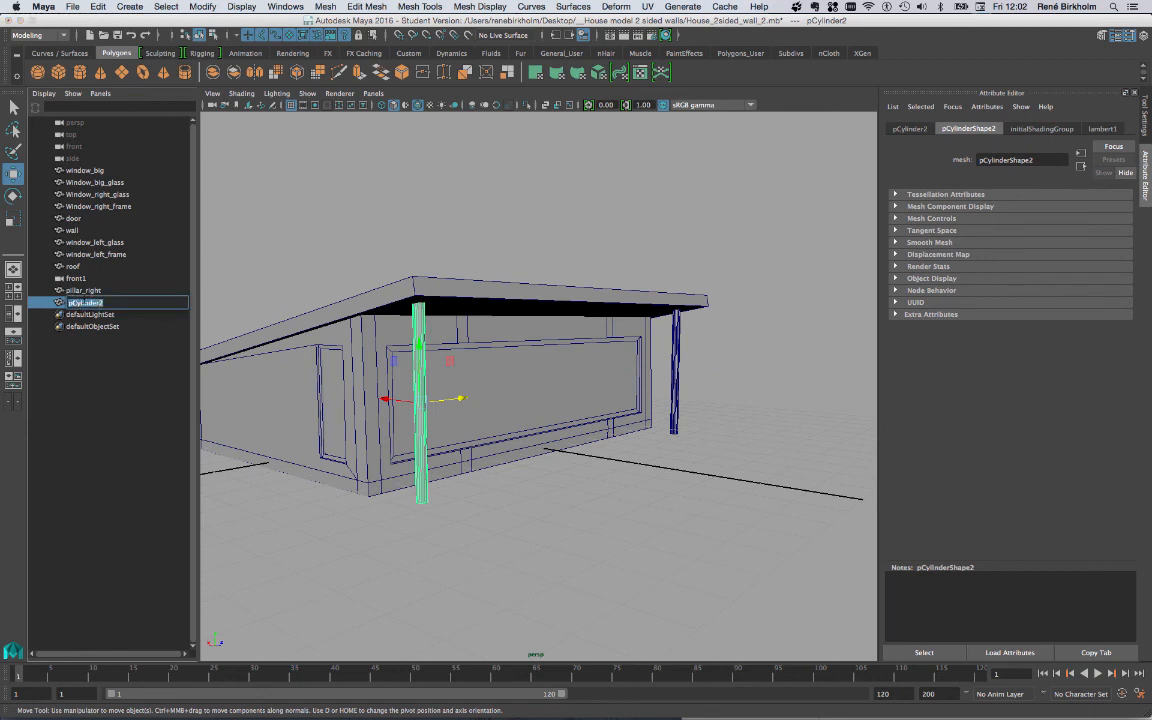
text(pillar_lef)
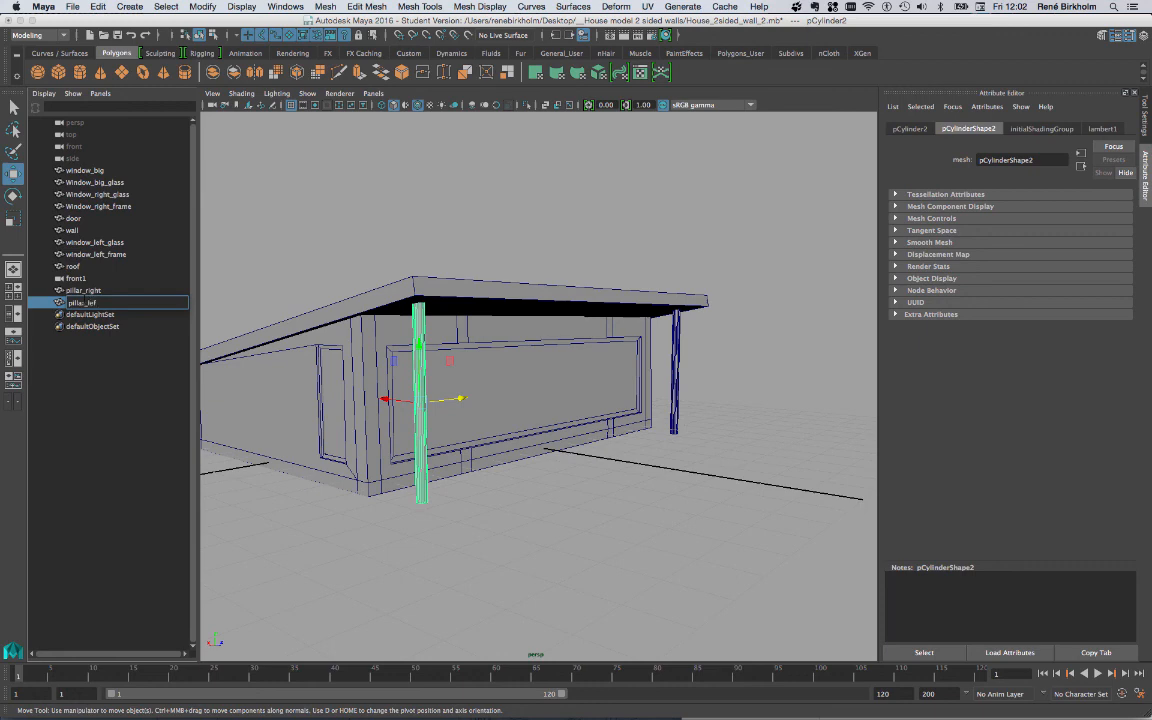